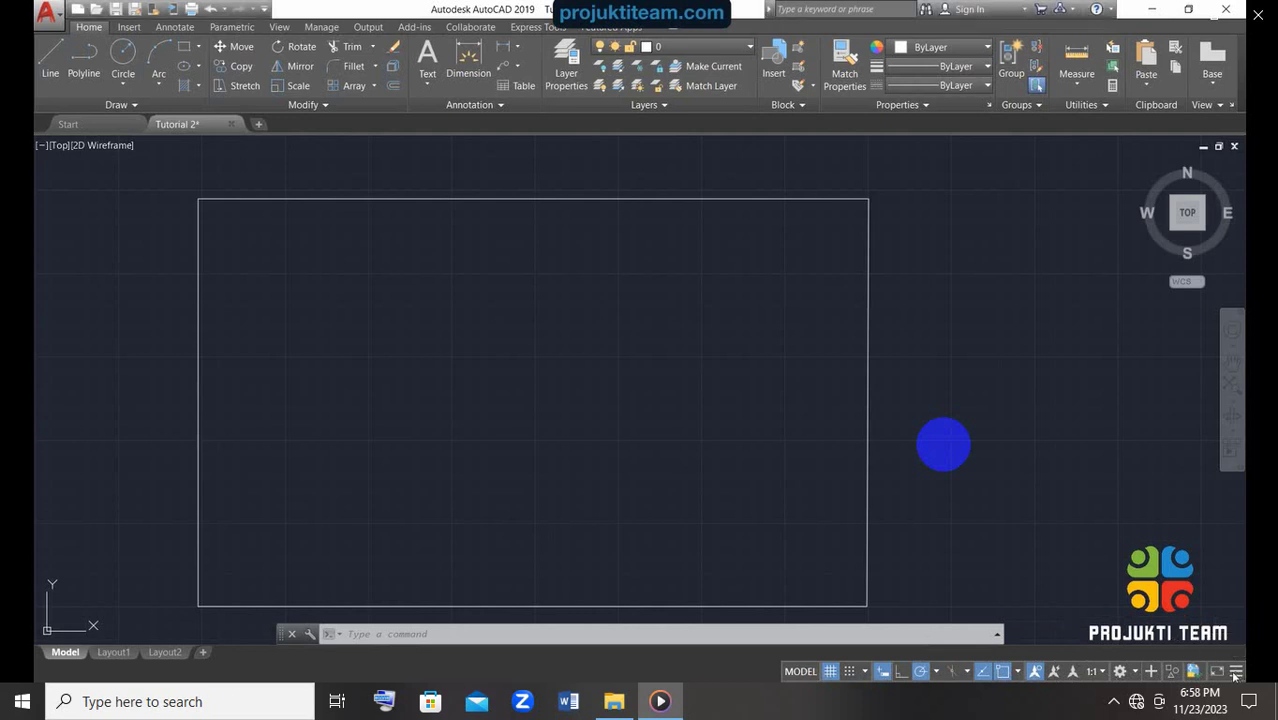
Step: Remove the Dynamic Input control from the status bar's displayed tools and add it back
click(1237, 672)
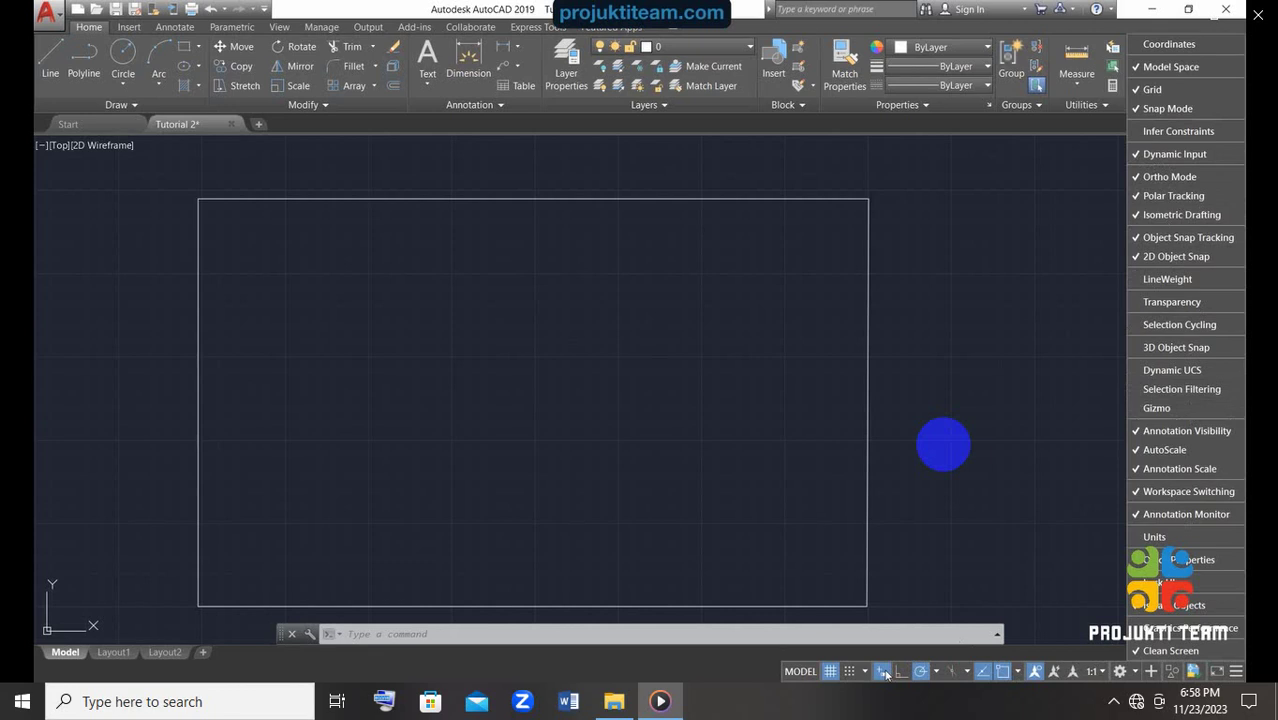
click(1136, 155)
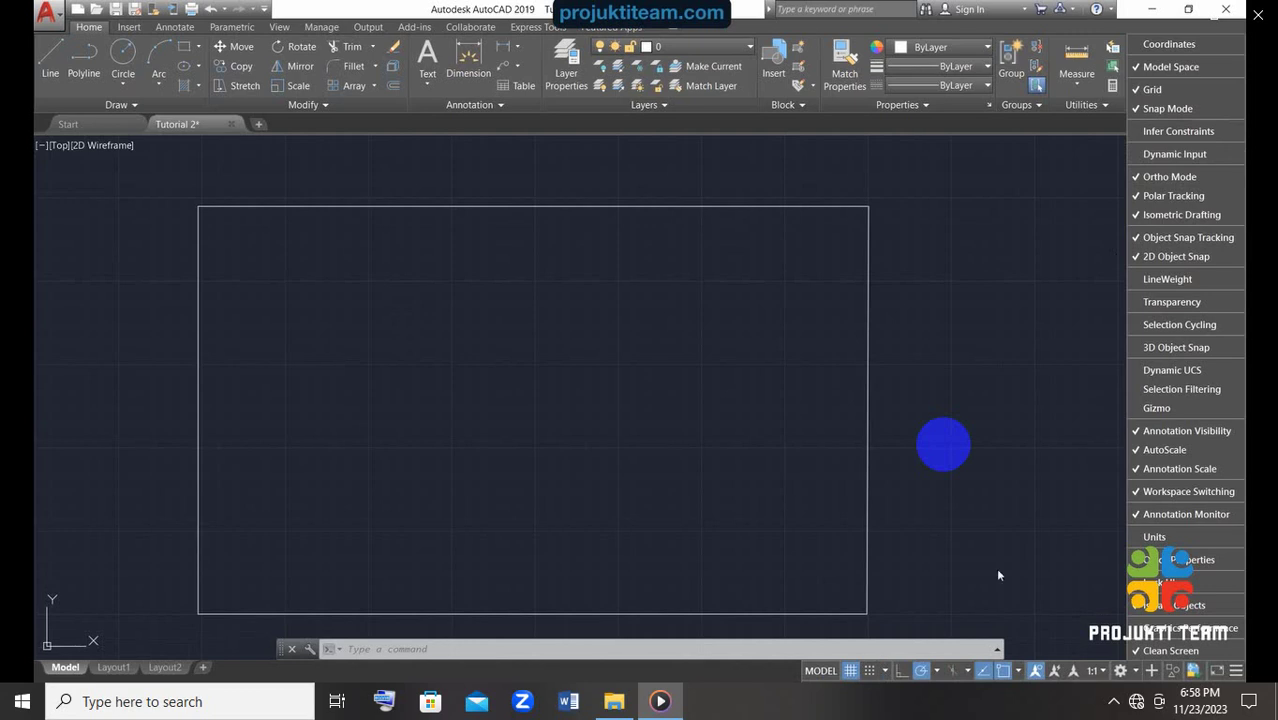
click(1160, 154)
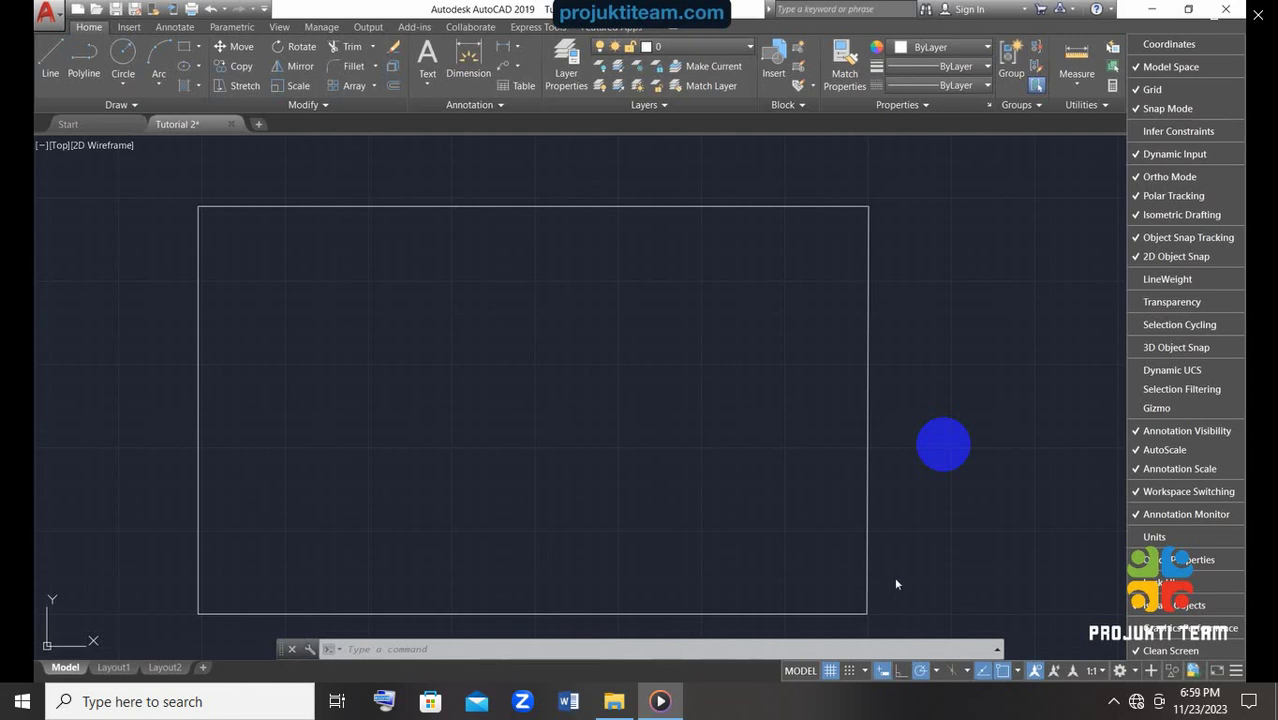
click(991, 426)
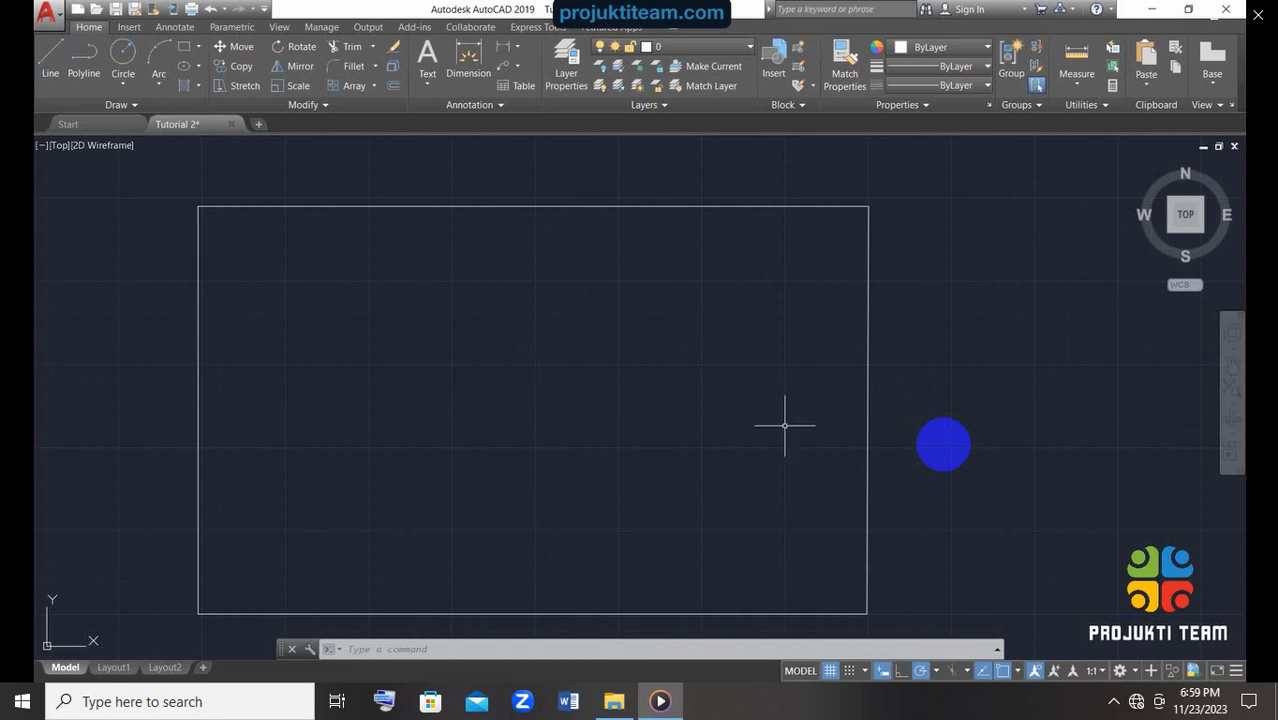
Step: Turn the drawing grid display off and back on
click(831, 671)
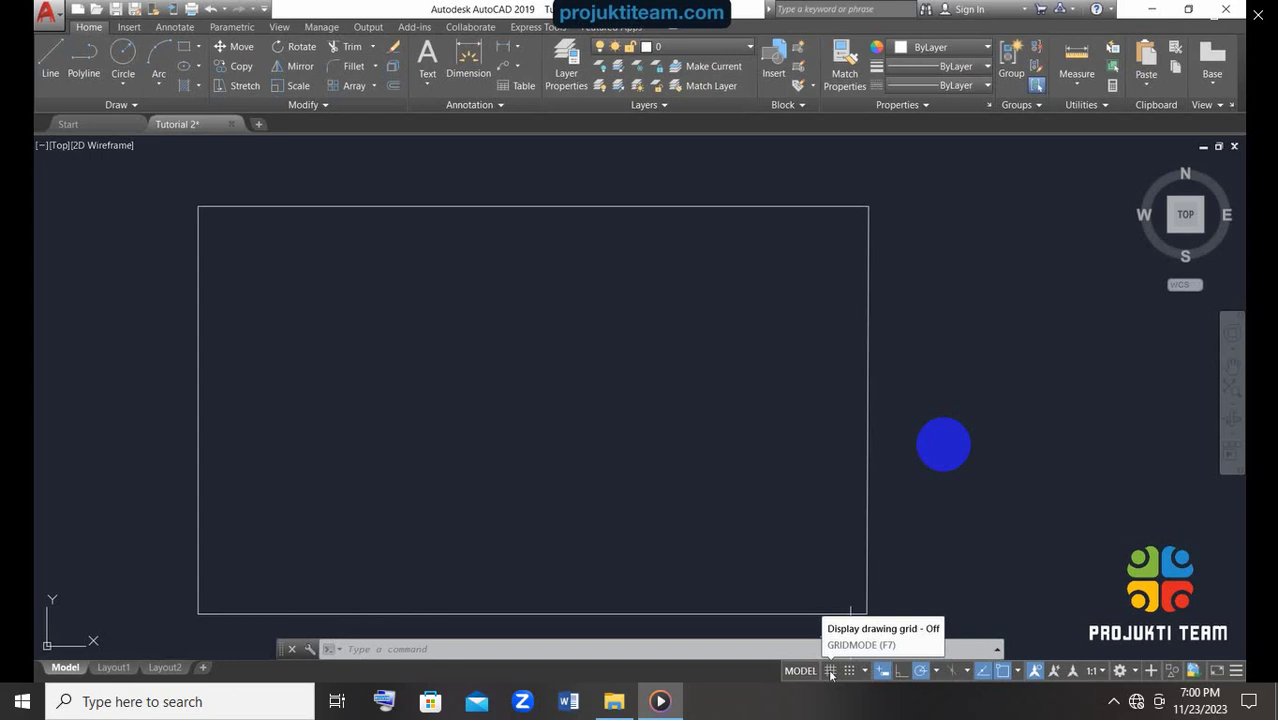
click(830, 671)
click(831, 671)
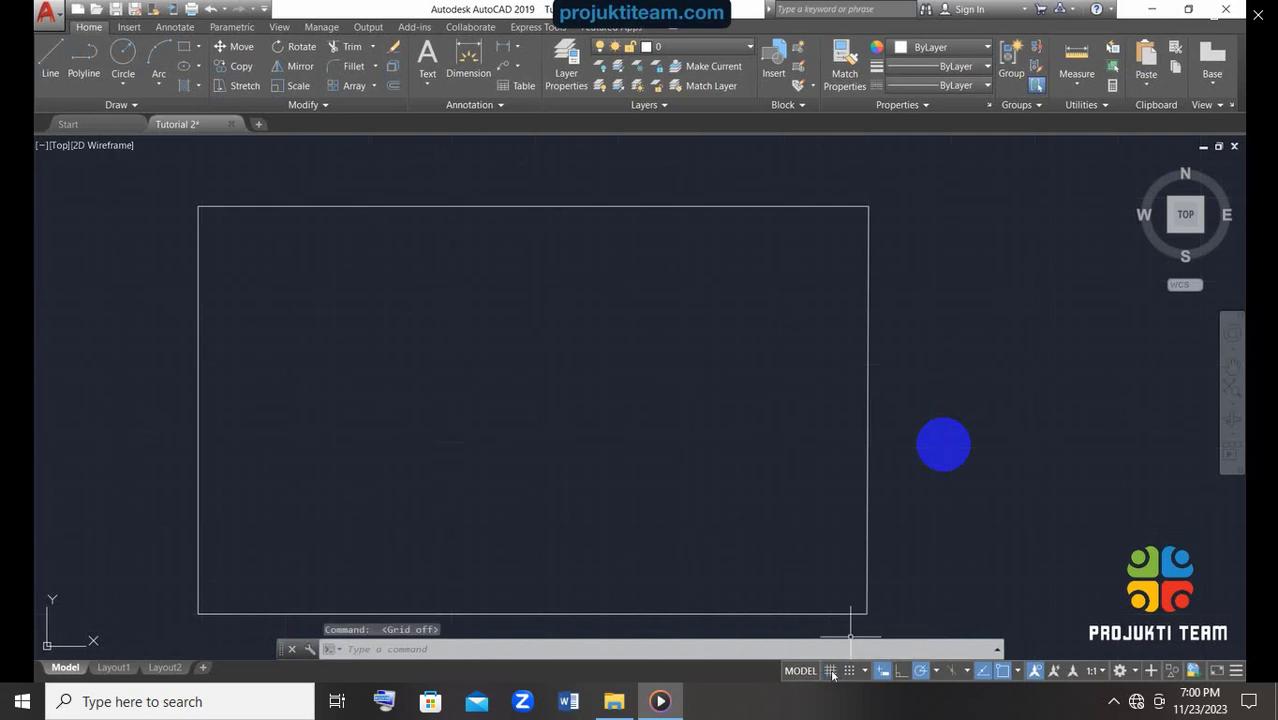
click(831, 671)
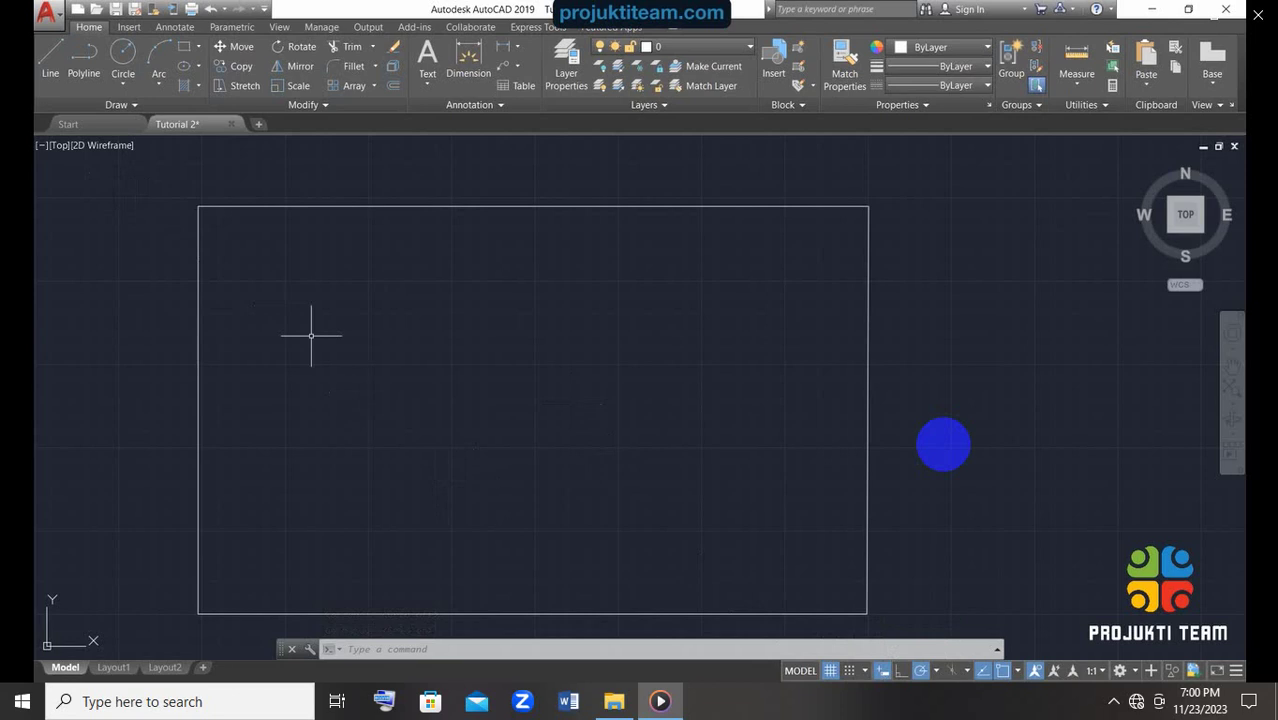
Step: Start the Line command, switching Dynamic Input off and back on before picking a first point
click(45, 66)
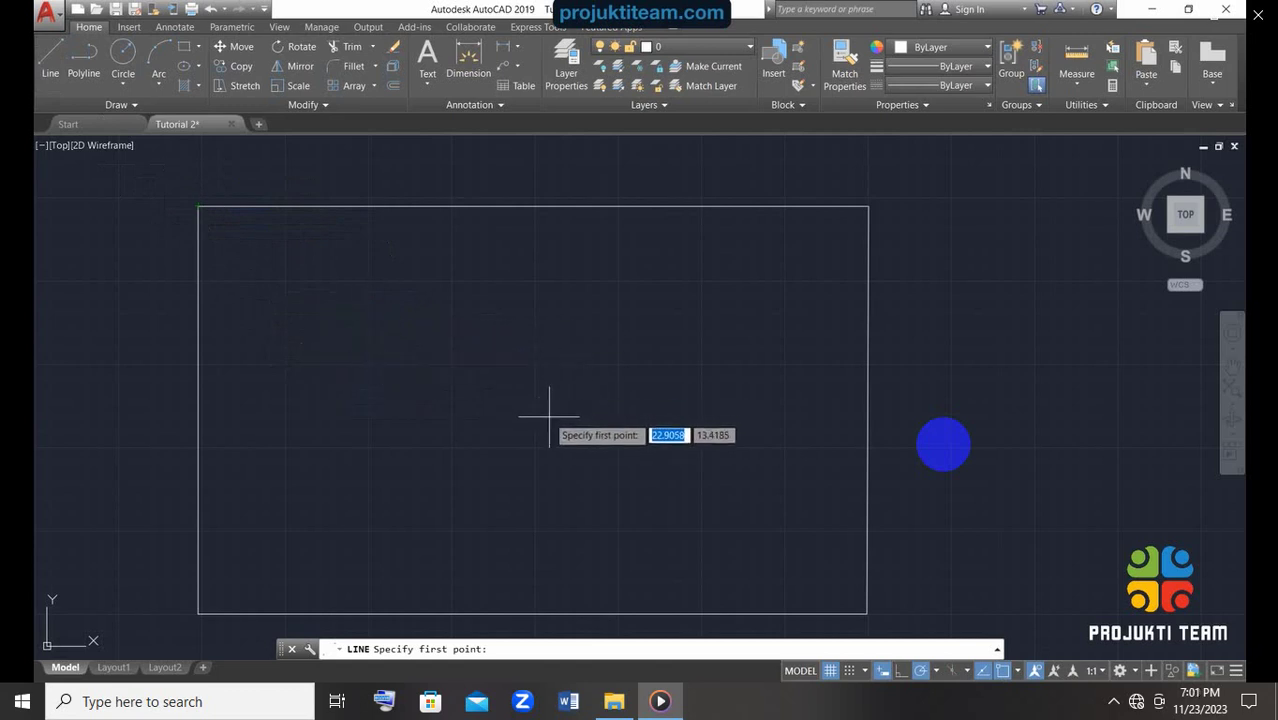
click(886, 672)
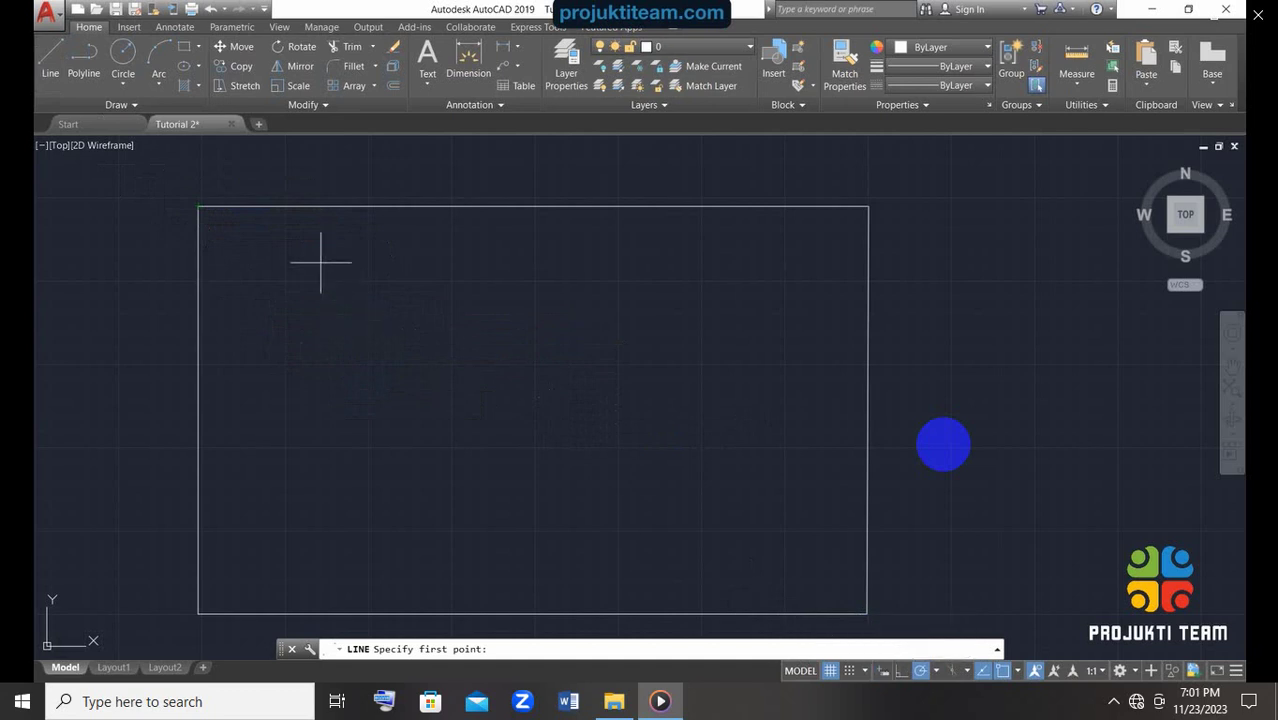
click(58, 67)
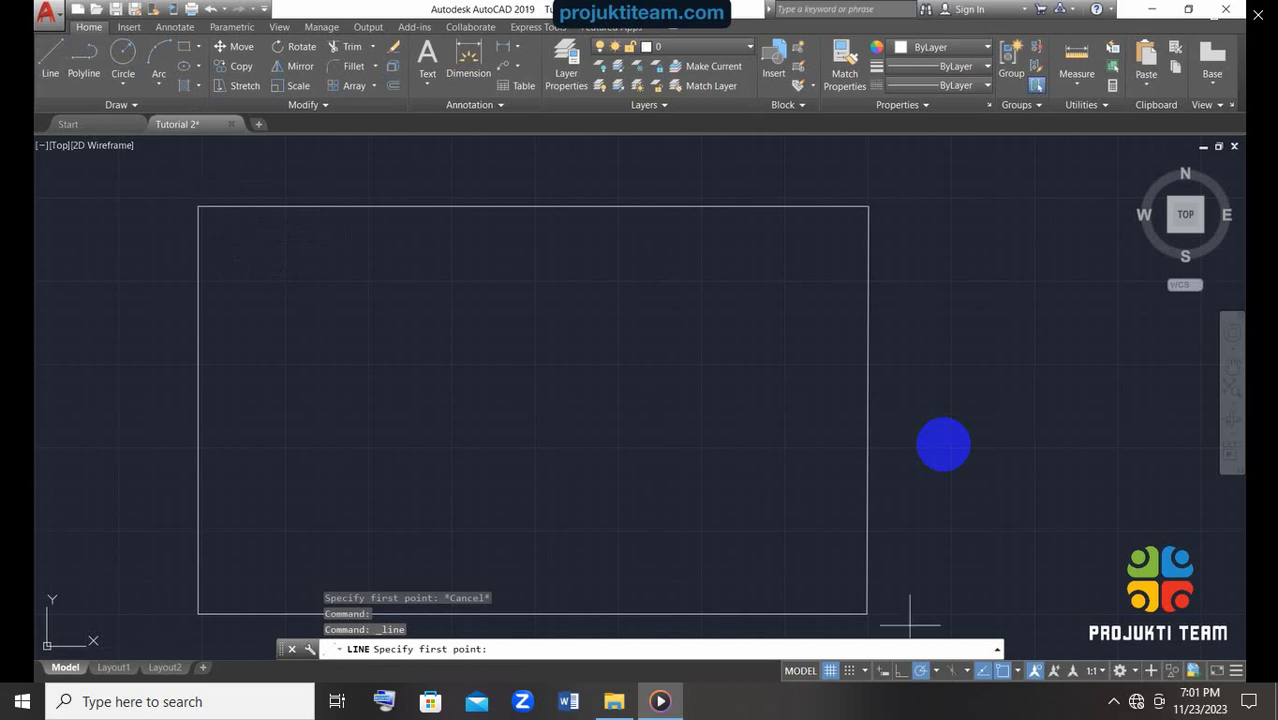
click(1017, 674)
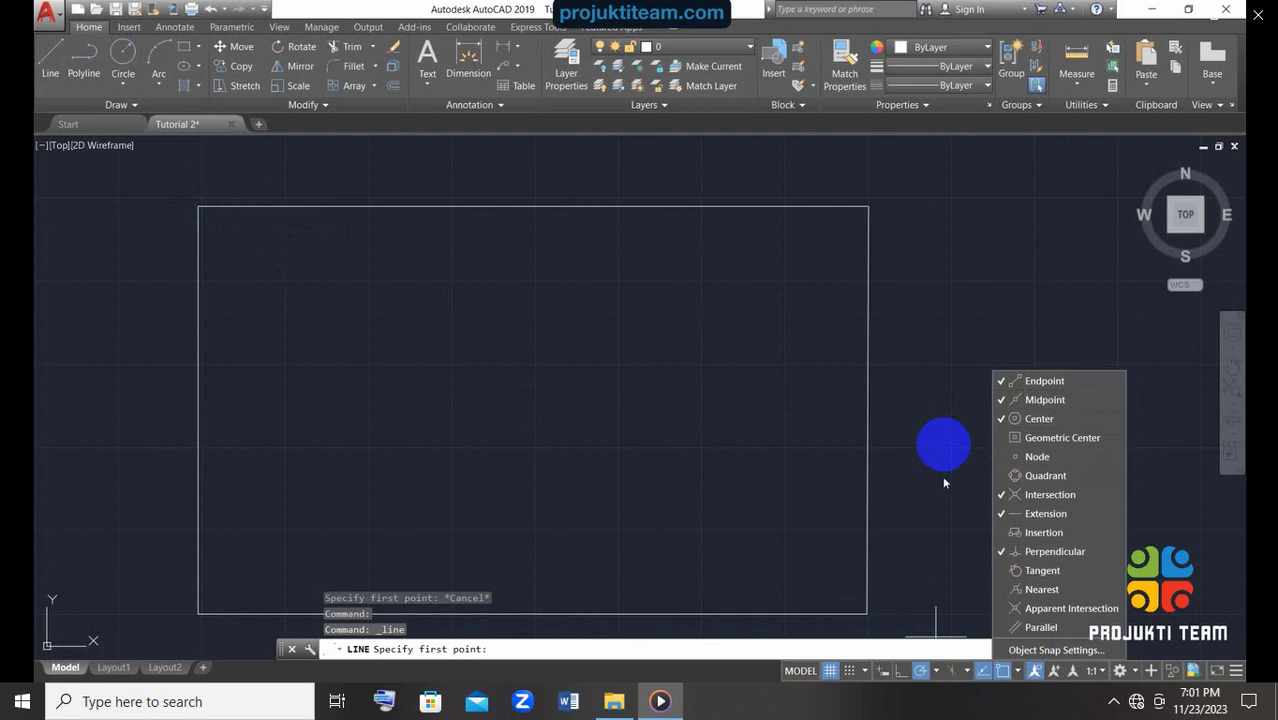
click(910, 428)
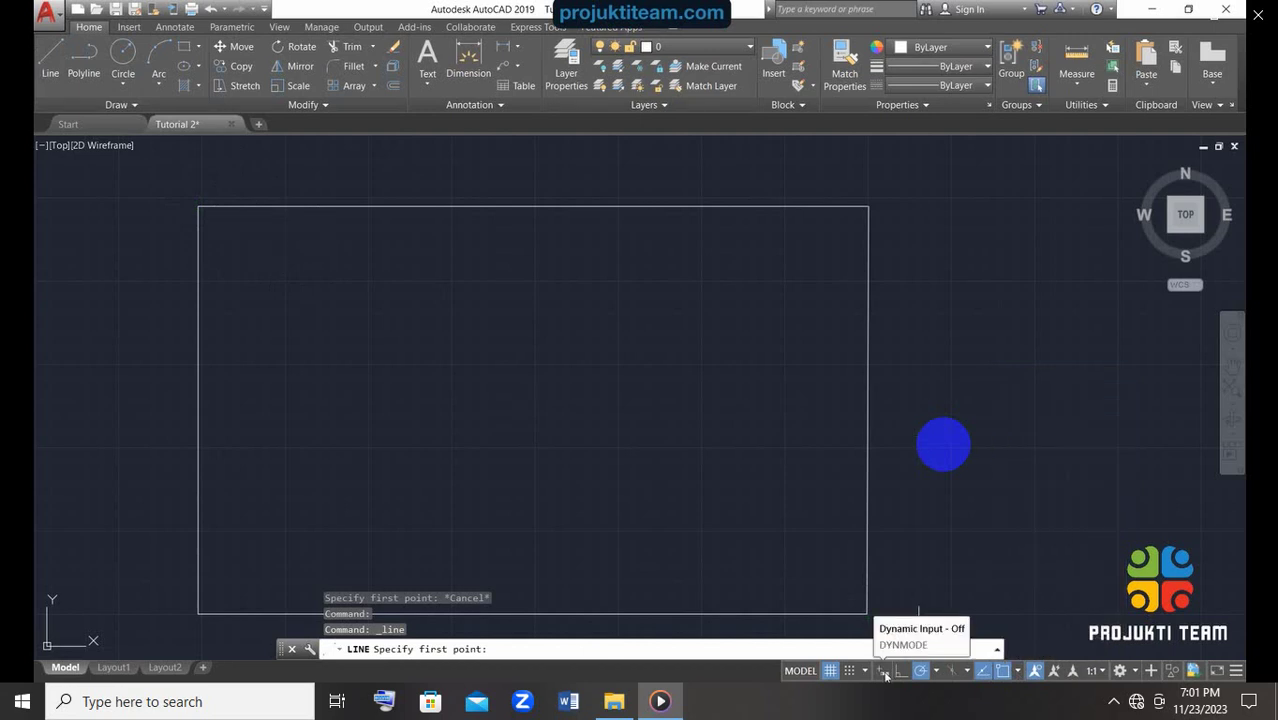
click(884, 672)
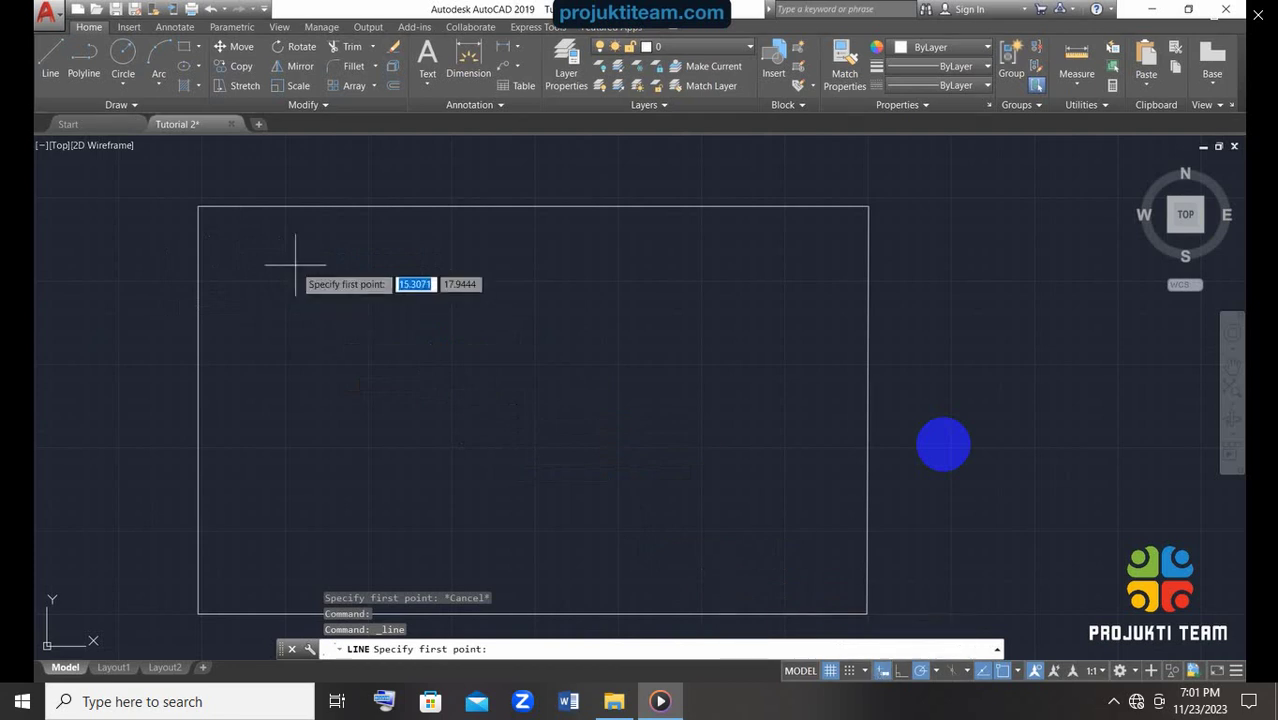
Step: Draw a diagonal line from the rectangle's upper-left corner to its lower-right corner
click(198, 207)
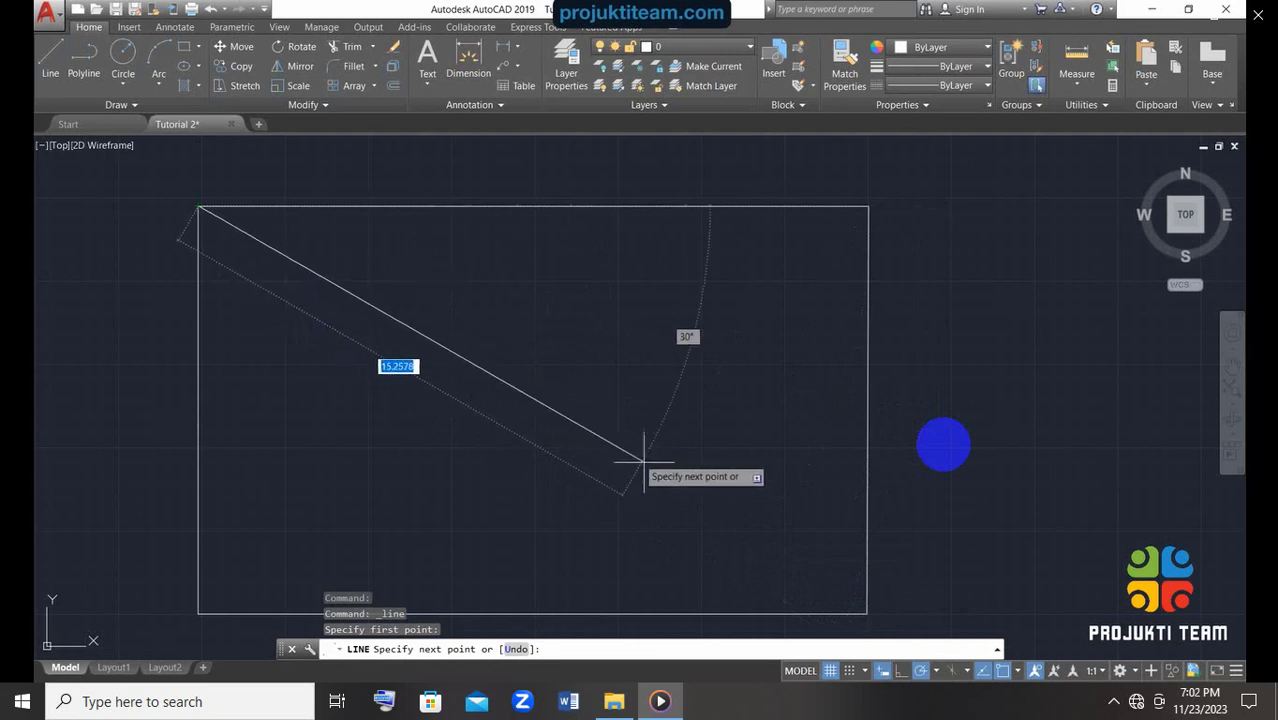
click(866, 613)
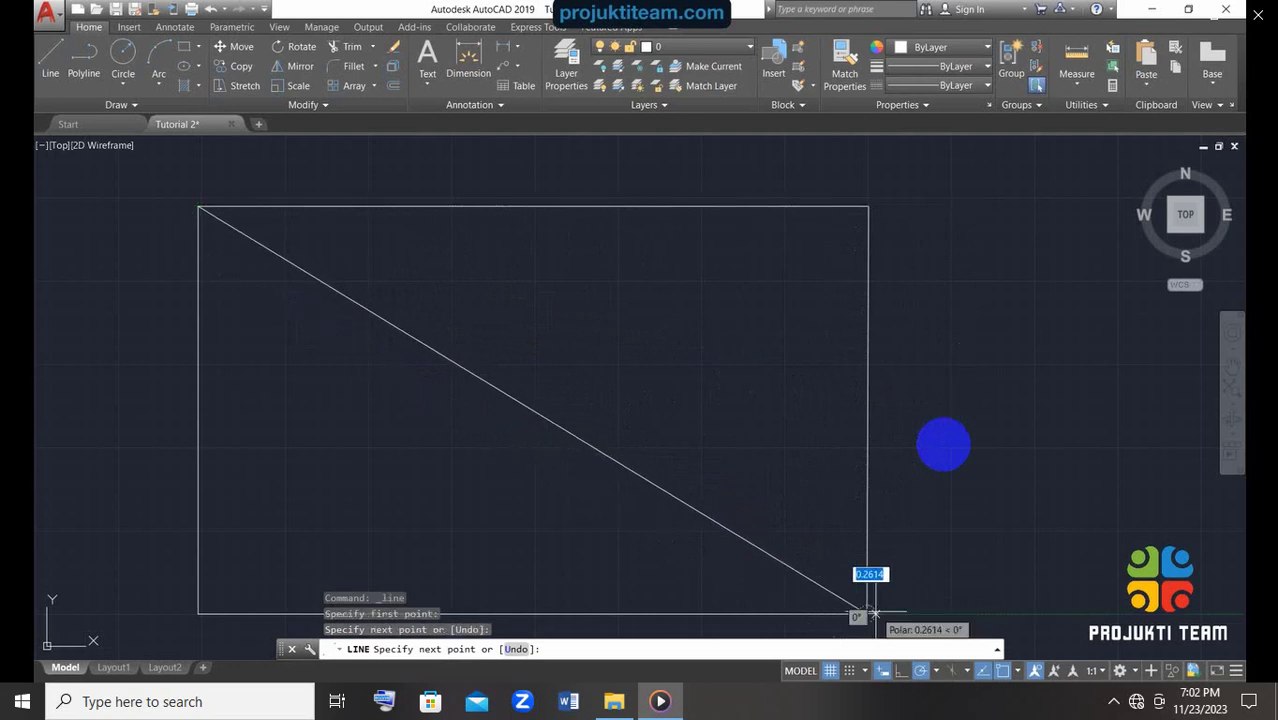
key(Return)
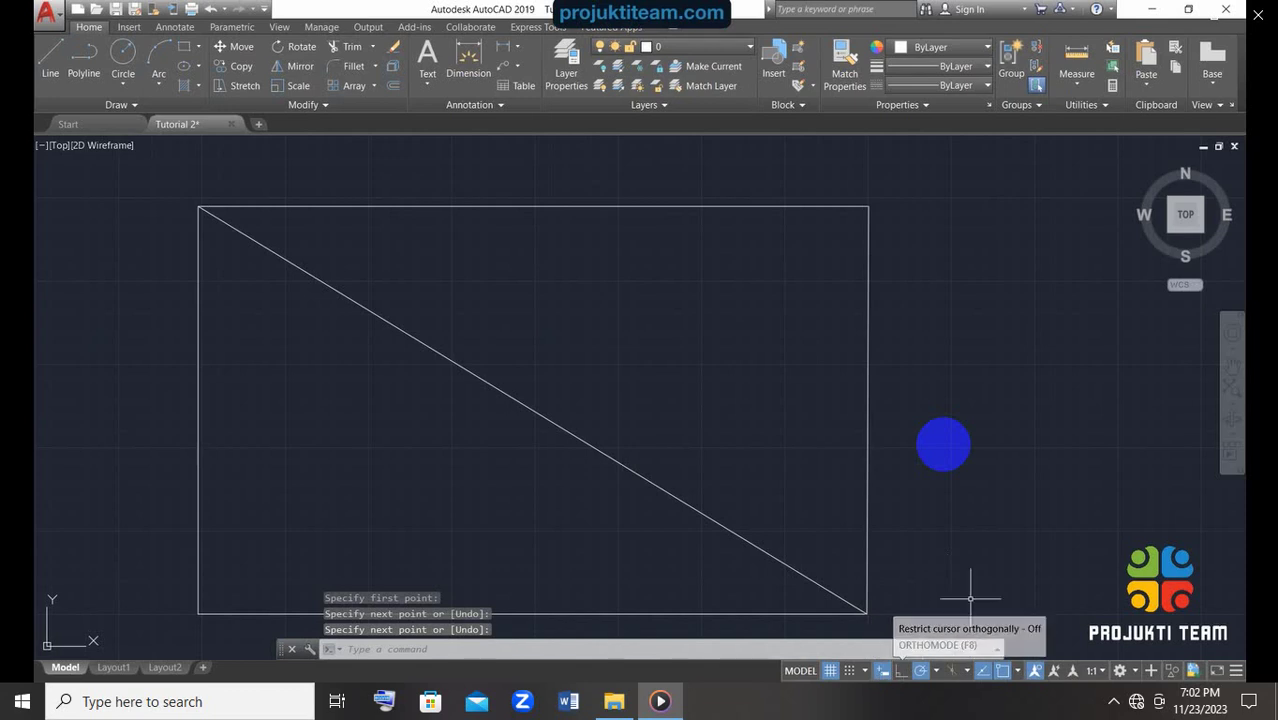
Step: Turn on Ortho mode during a line started at the rectangle's upper-right corner, and cancel that line
scroll(919, 585, down, 2)
scroll(916, 592, up, 2)
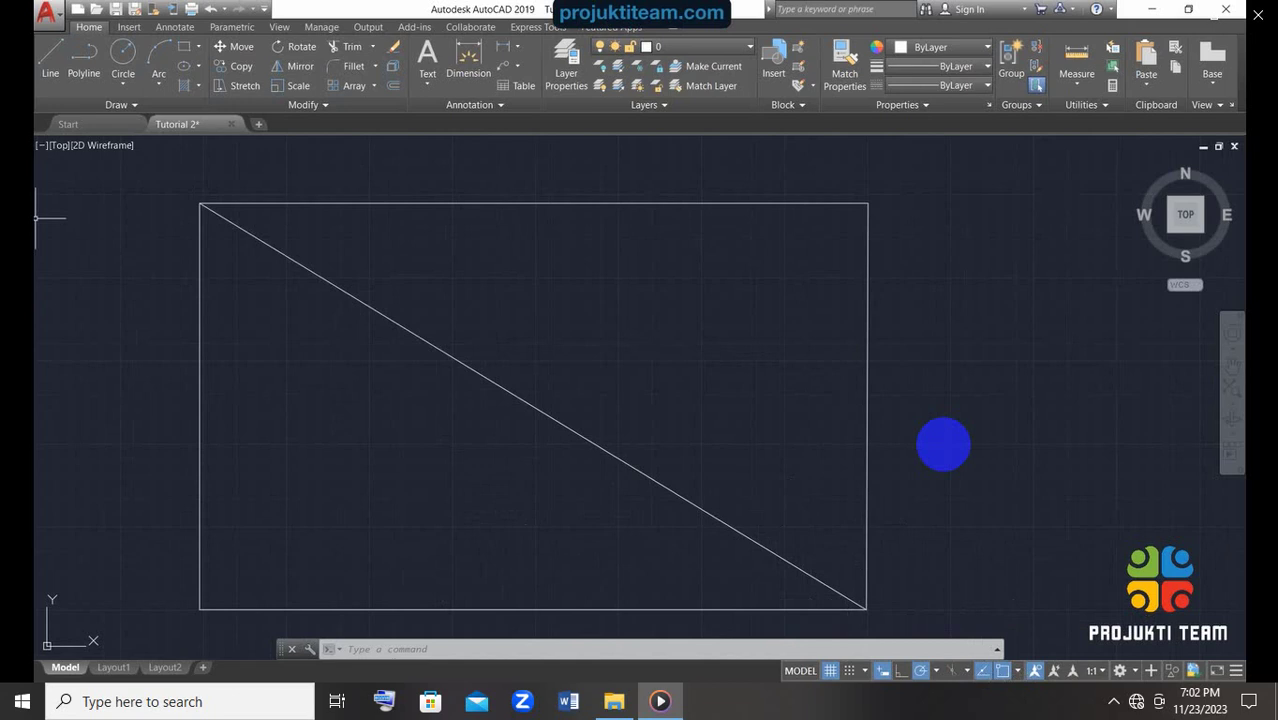
click(50, 66)
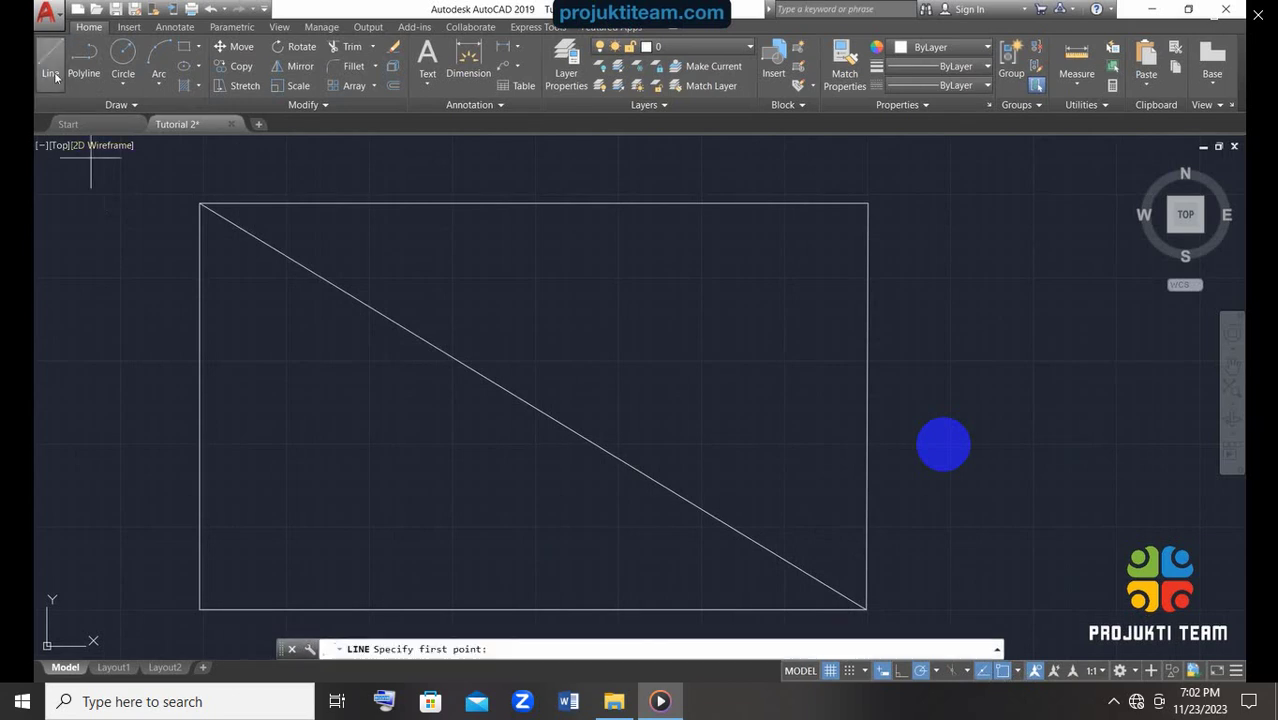
click(867, 204)
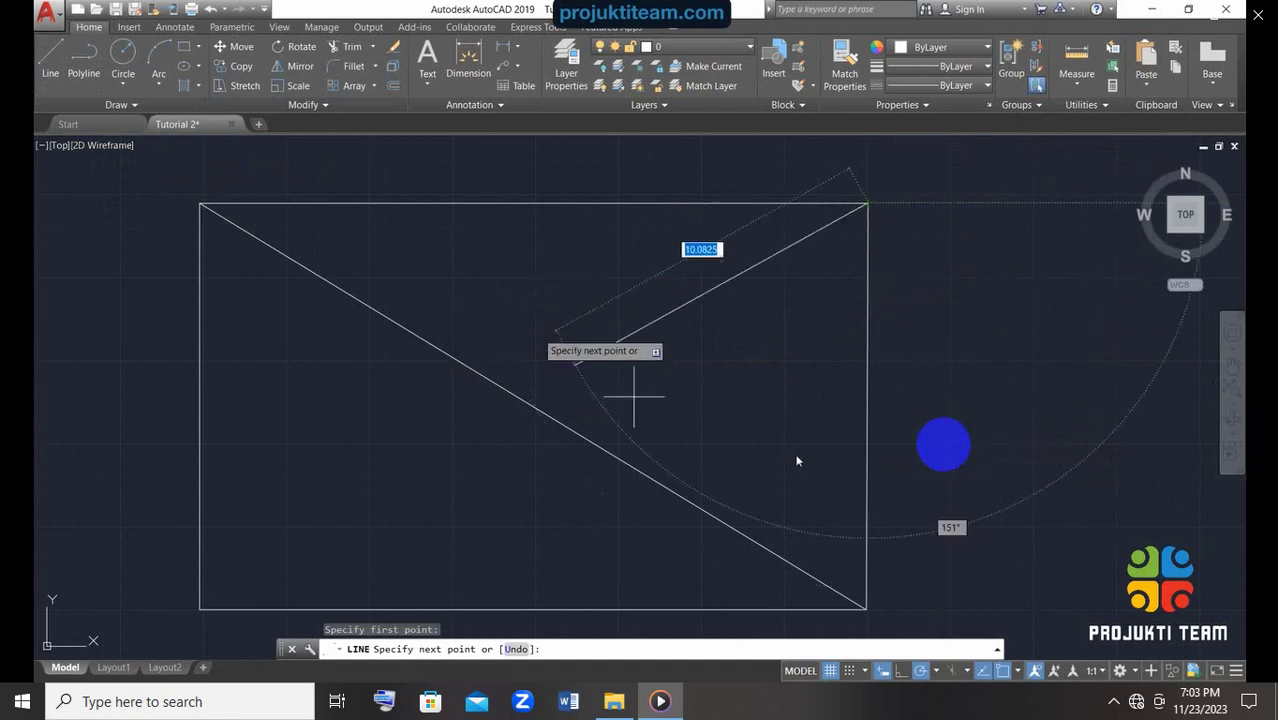
click(903, 673)
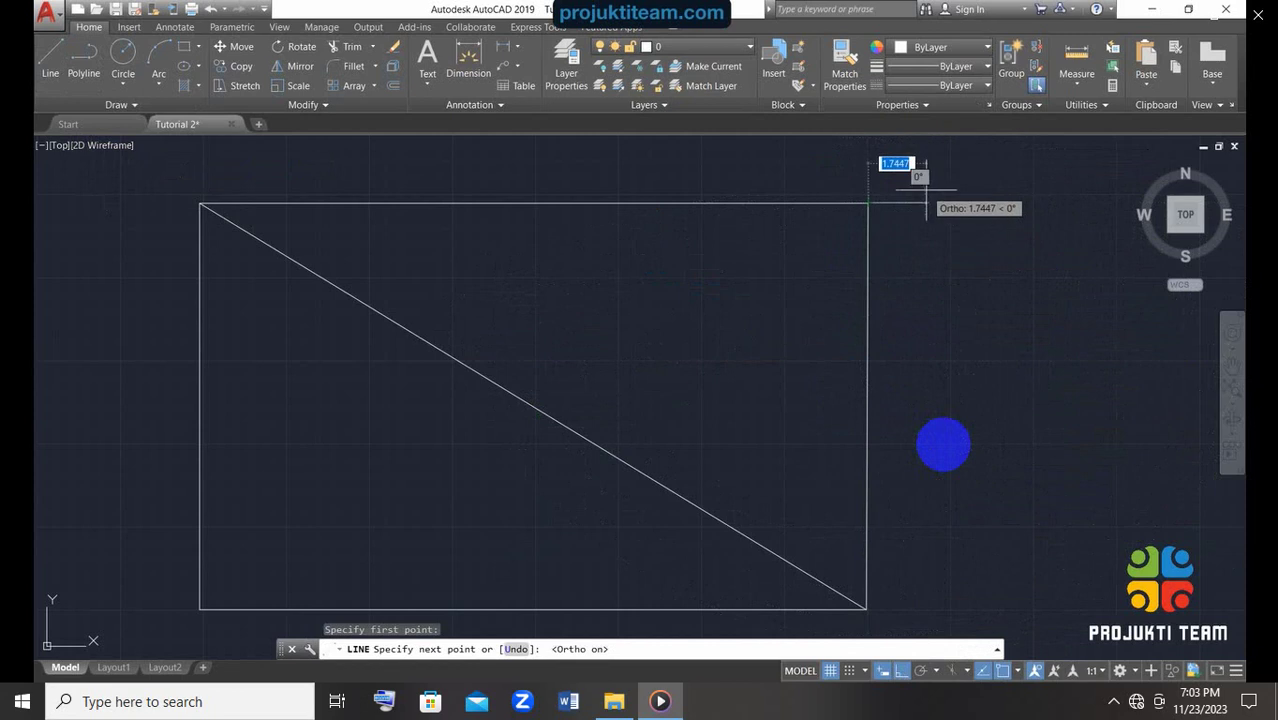
scroll(1074, 205, down, 4)
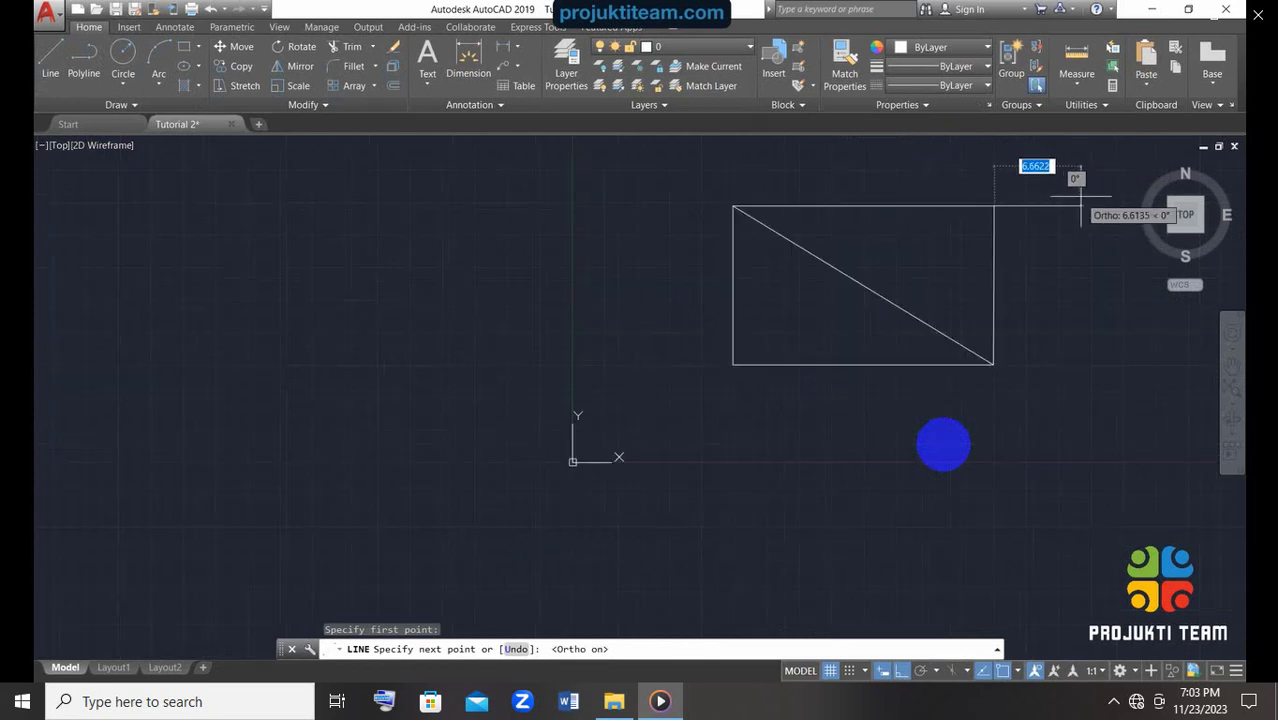
scroll(1080, 205, up, 2)
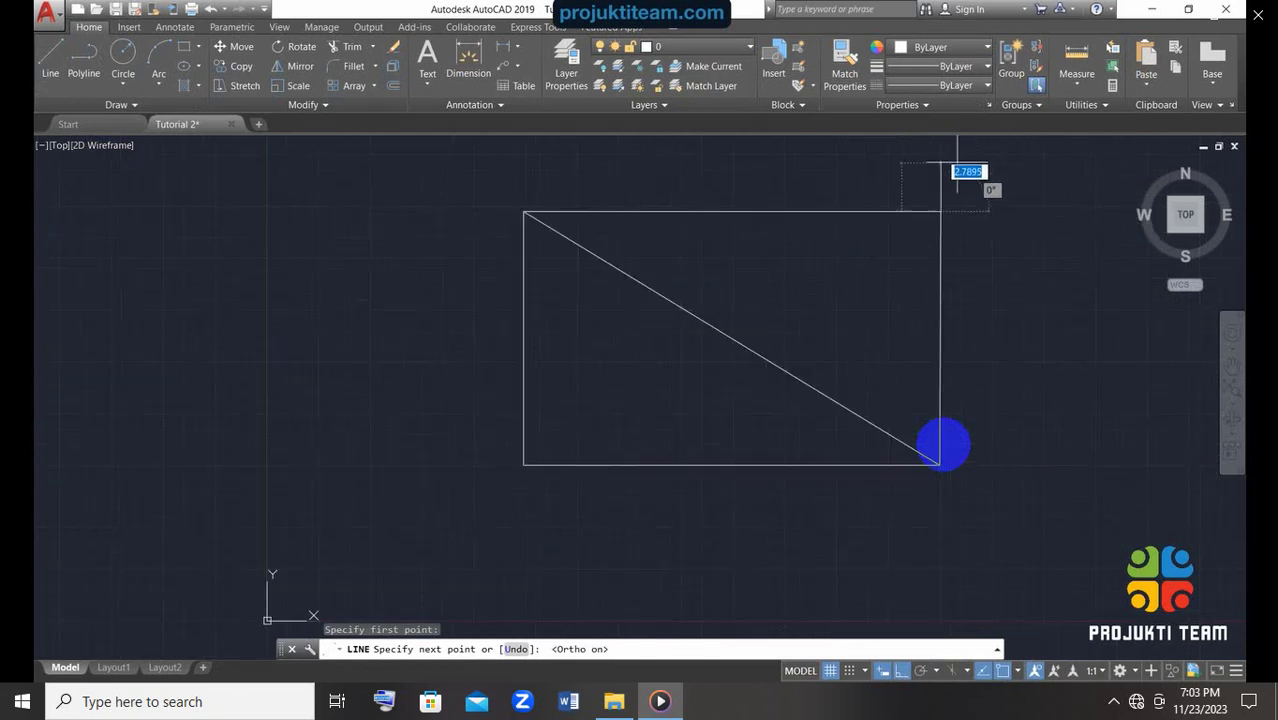
scroll(1000, 248, up, 2)
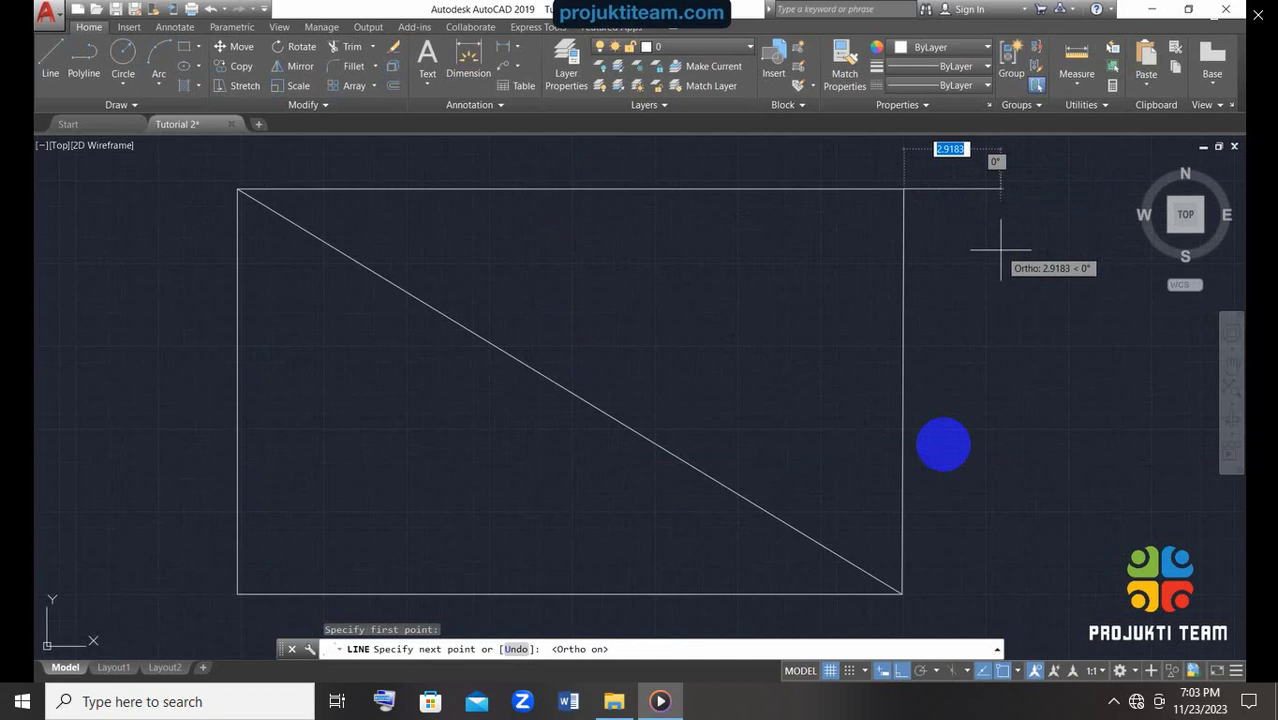
key(Escape)
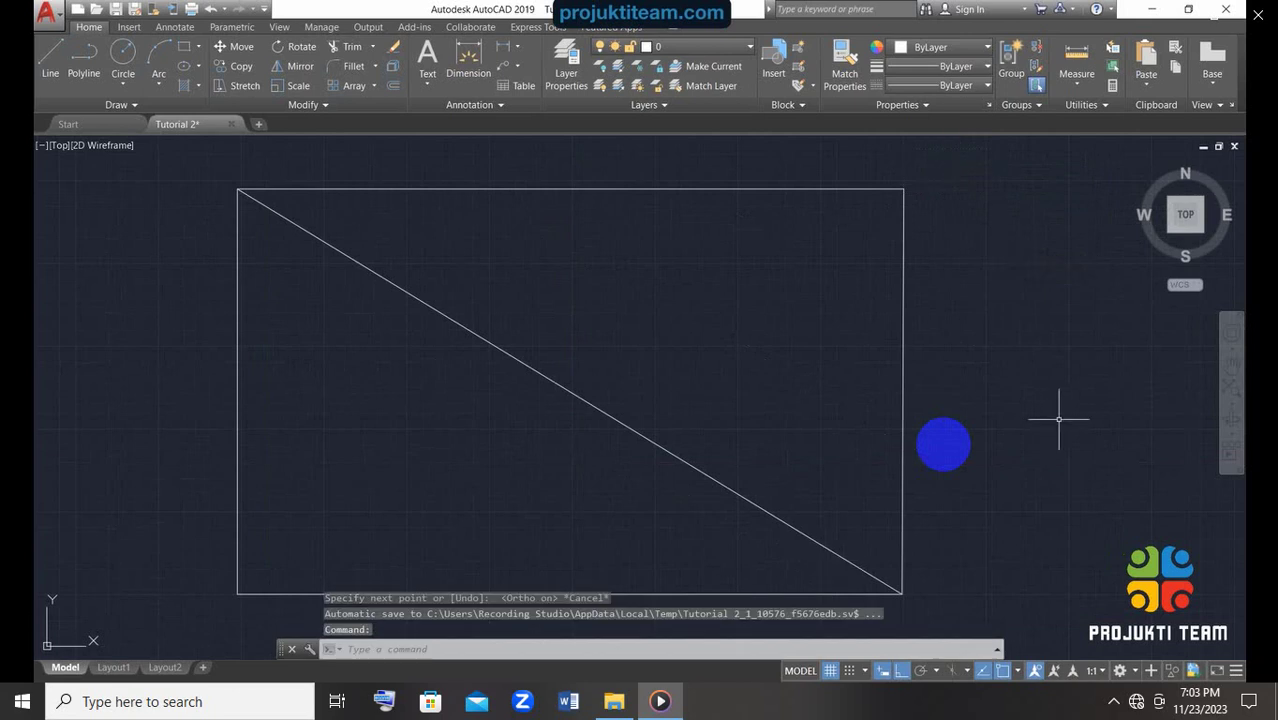
Step: Review the list of available object snap modes without changing any of them
click(1018, 673)
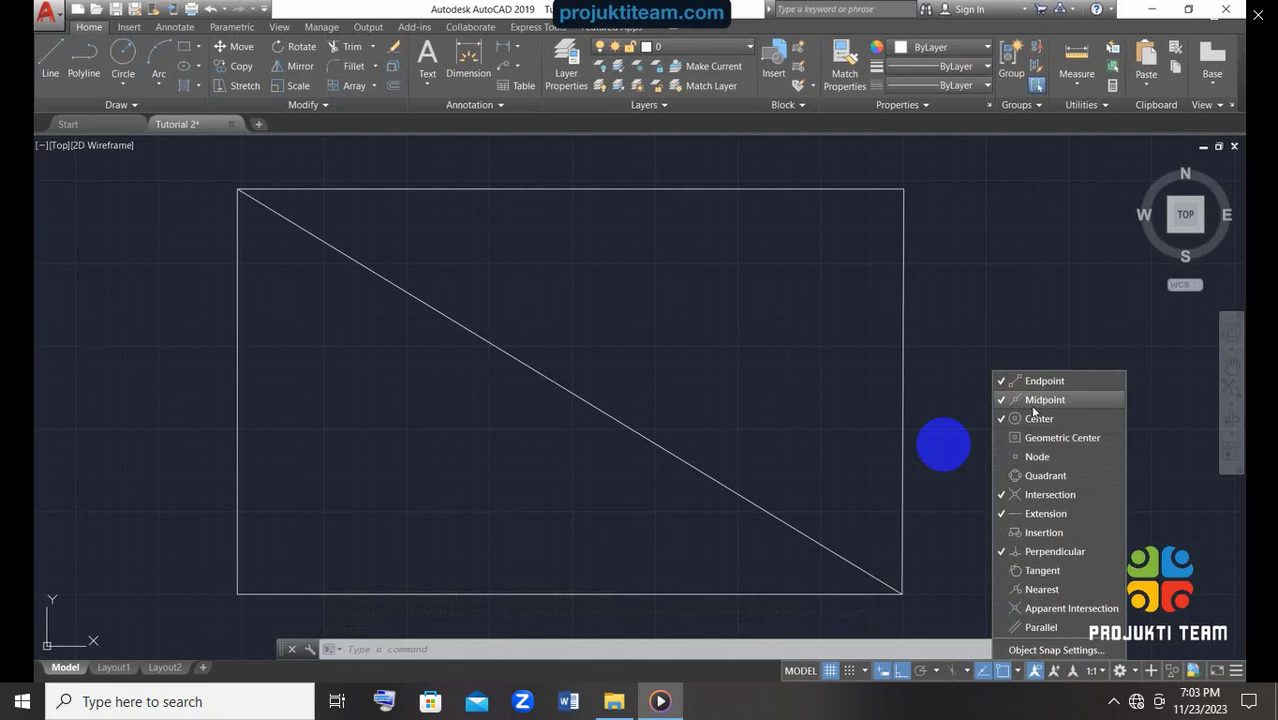
click(947, 444)
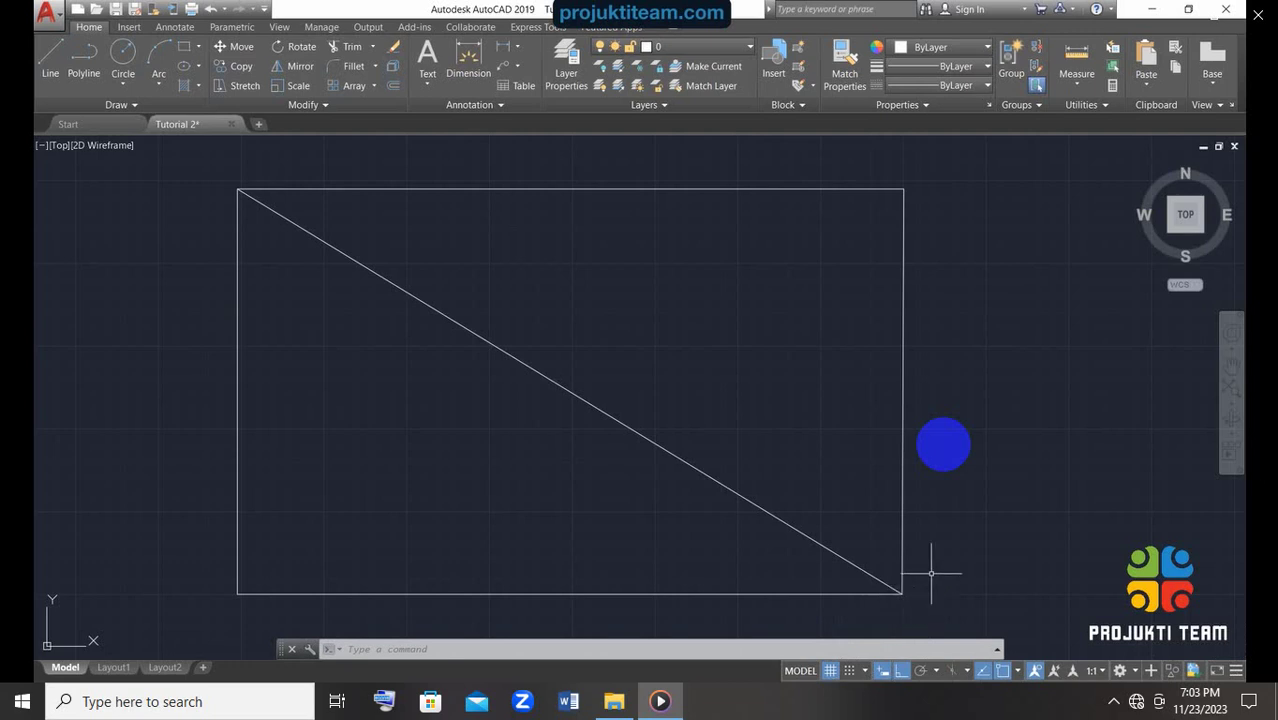
scroll(931, 574, down, 2)
scroll(931, 574, up, 2)
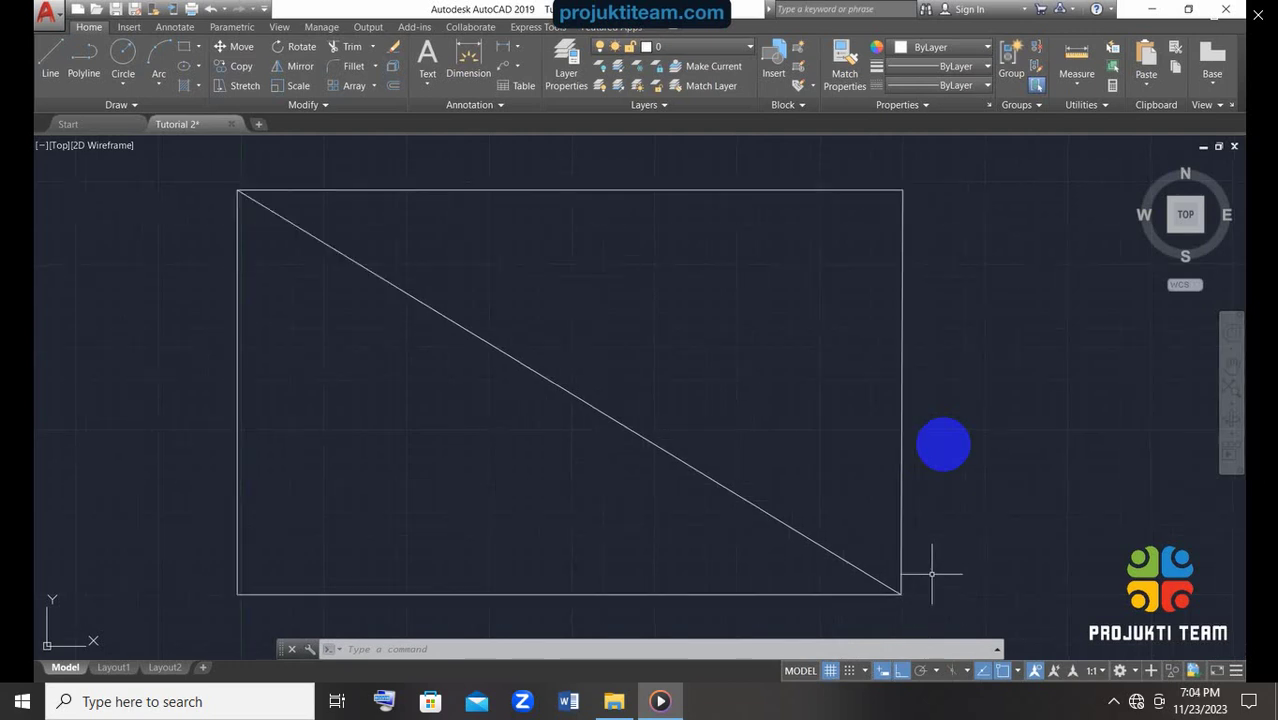
scroll(931, 574, down, 4)
scroll(931, 574, up, 2)
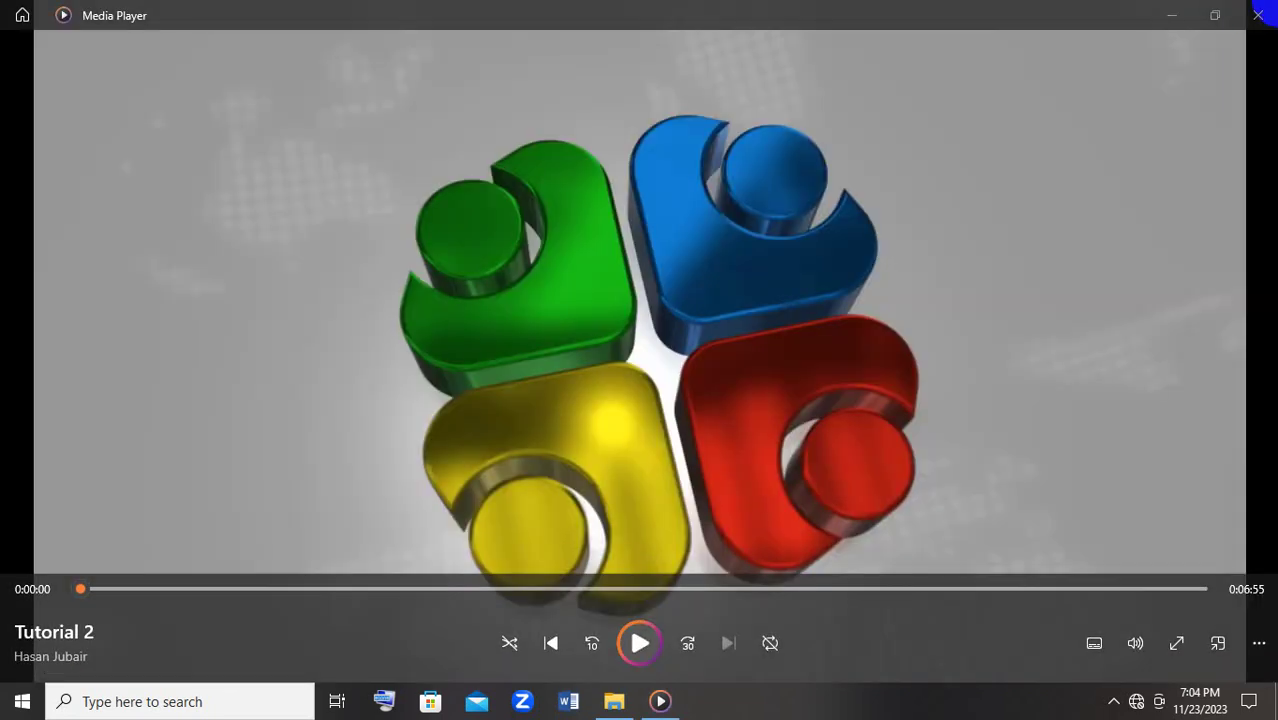
Step: Close the Media Player video and the Tutorial 2 (Using Status Bar) folder window
click(1262, 17)
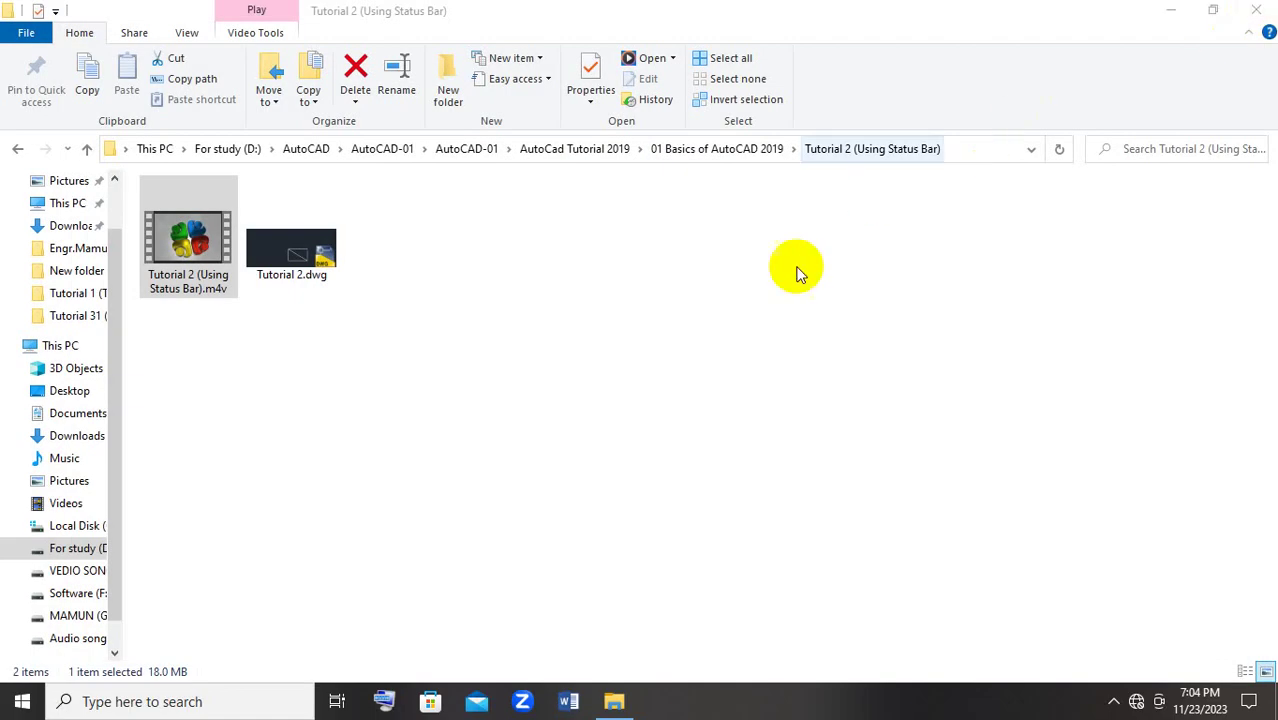
click(1254, 10)
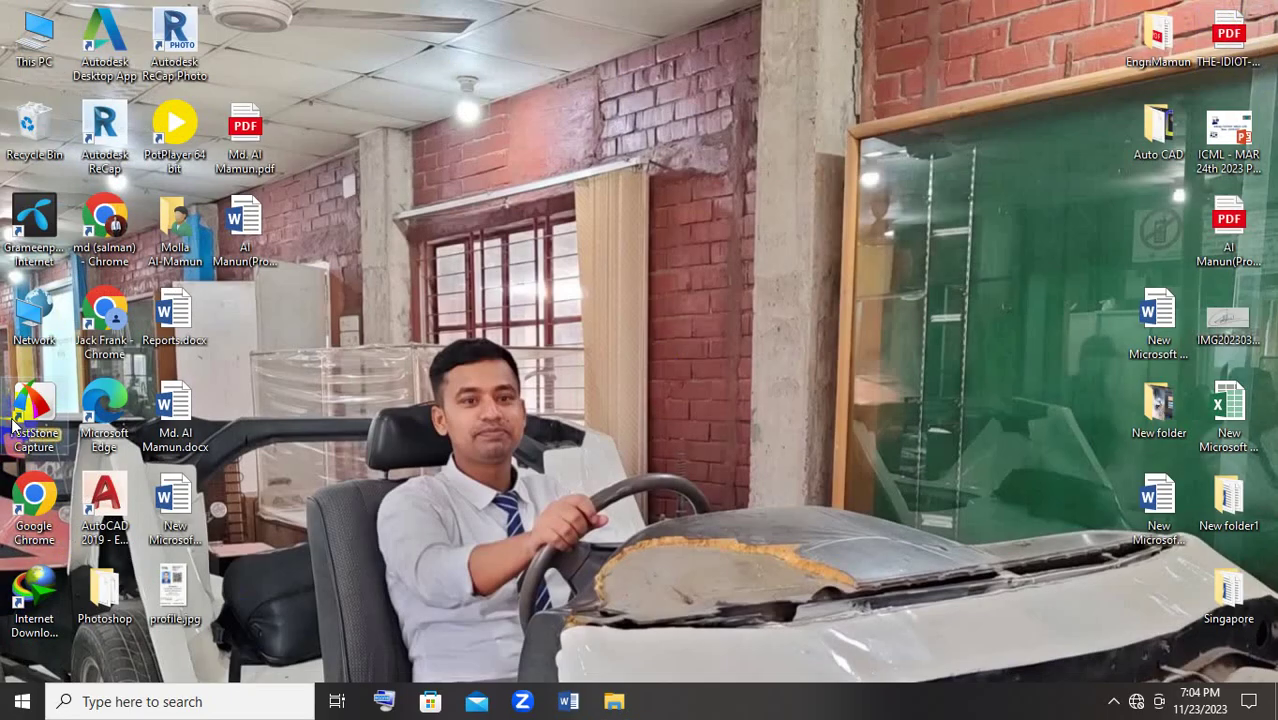